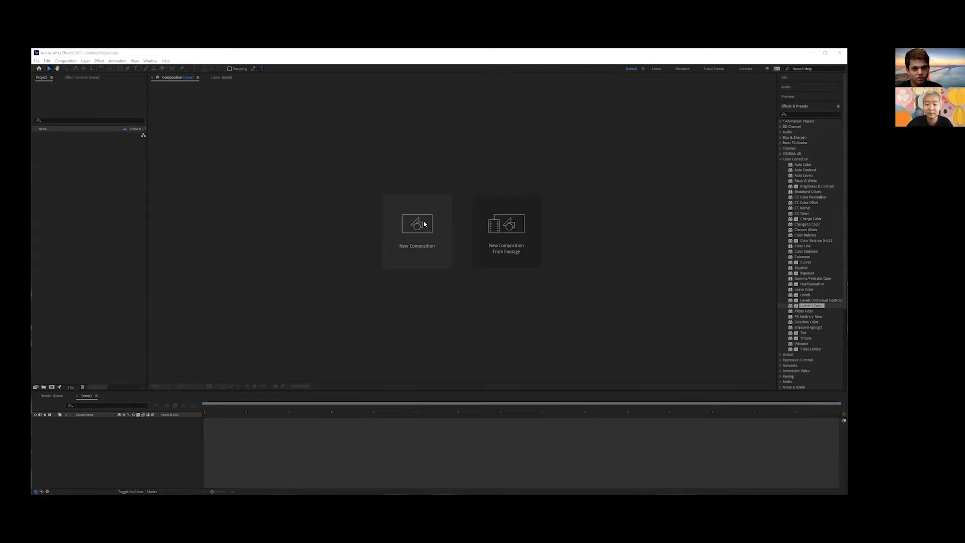
Create a 1920 × 1080 composition named CobyBlowsUpInParis with the HDTV 1080 29.97 preset.
left_click(424, 223)
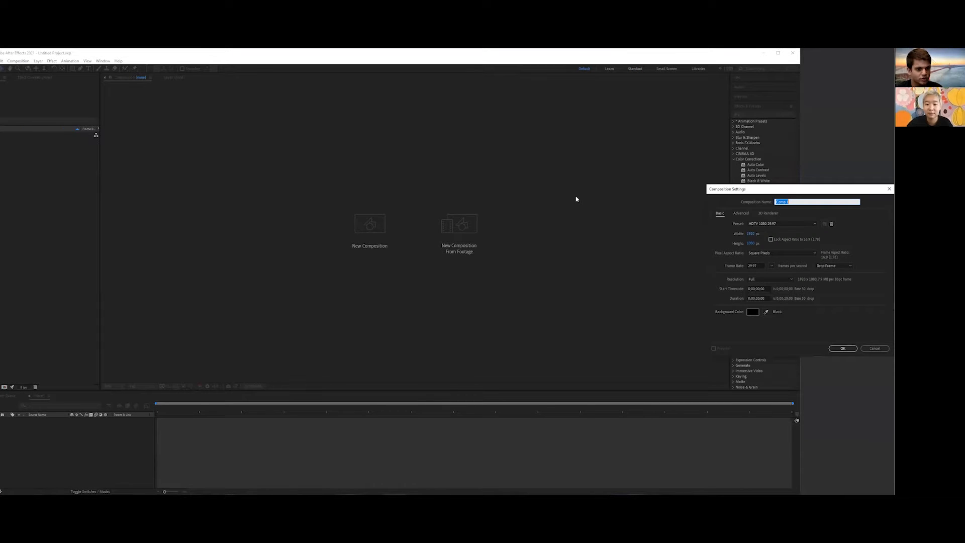
type("c")
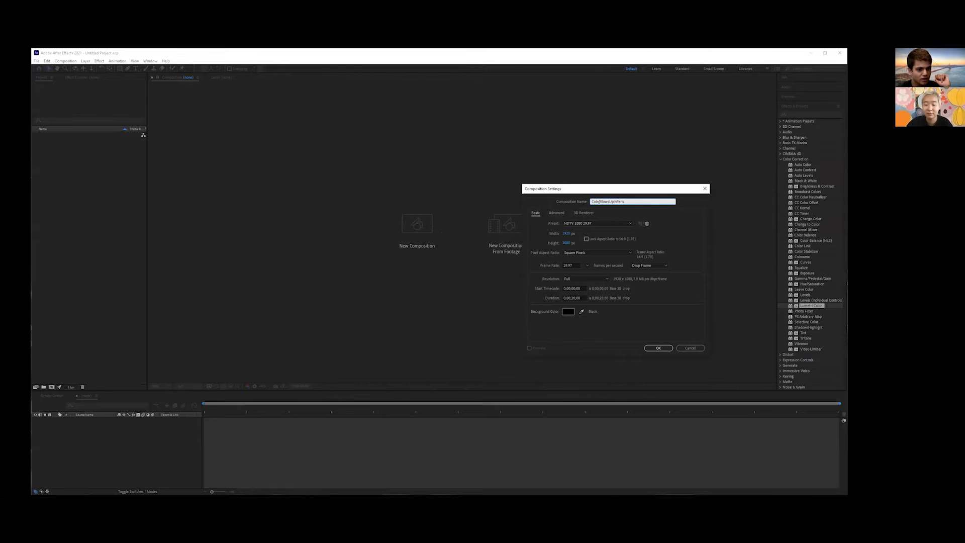
key("Return")
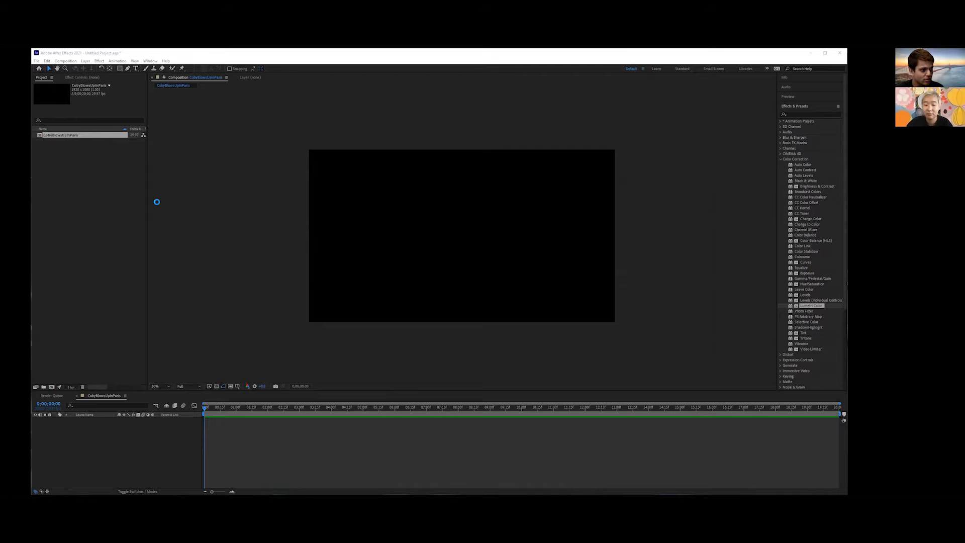
Import the person green-screen, explosion green-screen and Paris.mp4 clips, then place Paris.mp4 in the composition as the background layer and preview it.
left_click(108, 176)
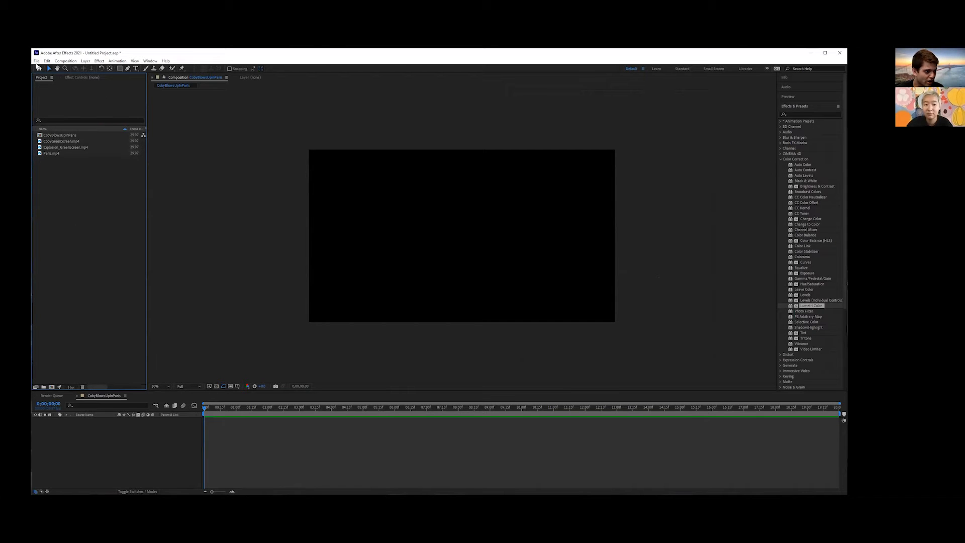
left_click(54, 153)
left_click_drag(114, 452, 116, 449)
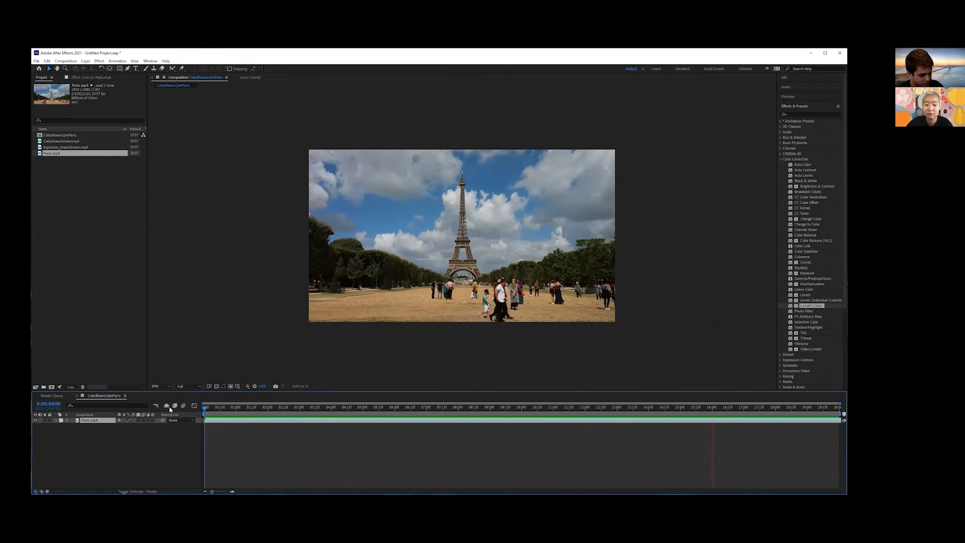
key("space")
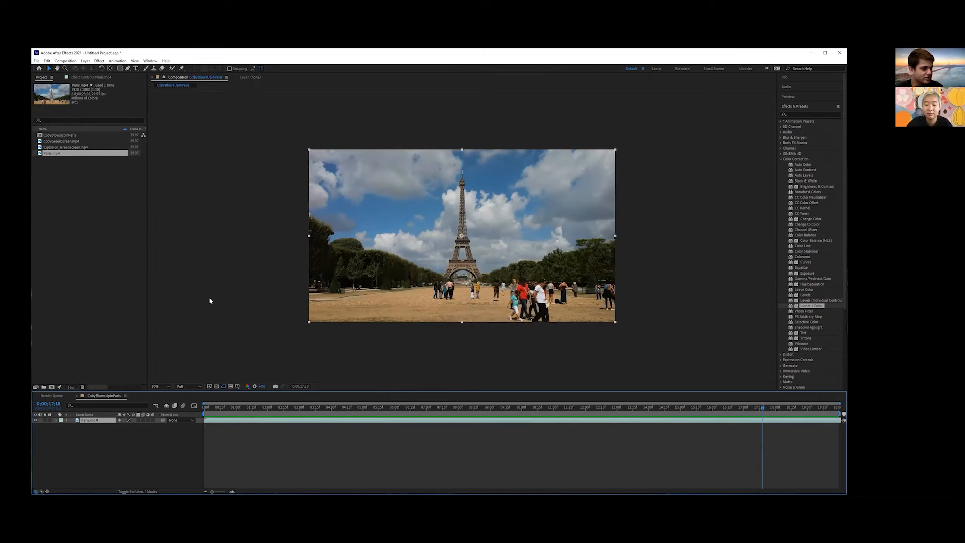
Add the clip of the man in front of the green screen above the Paris.mp4 layer.
left_click(67, 141)
left_click_drag(67, 141, 89, 415)
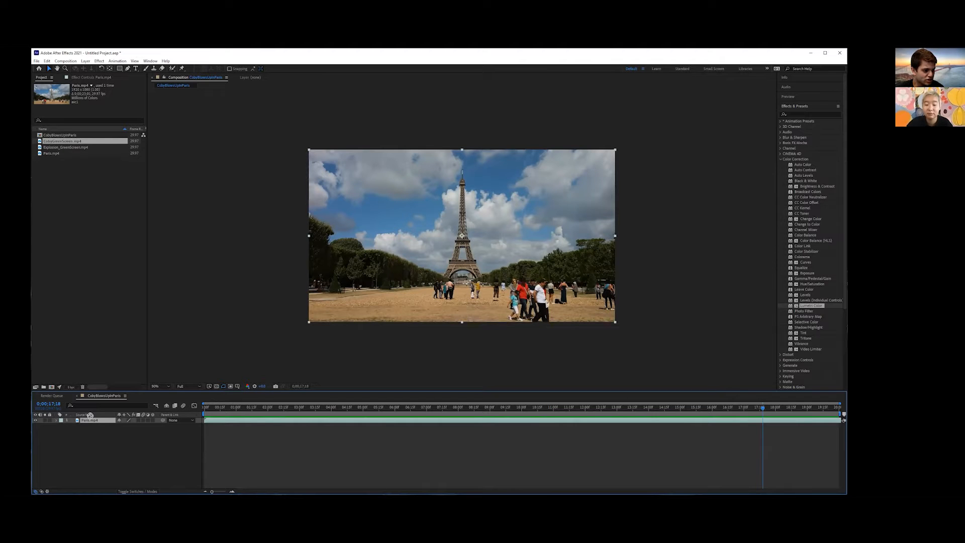
Play the green-screen footage from the start of the timeline to review the man's performance and the backdrop around him.
left_click_drag(275, 408, 204, 408)
key("space")
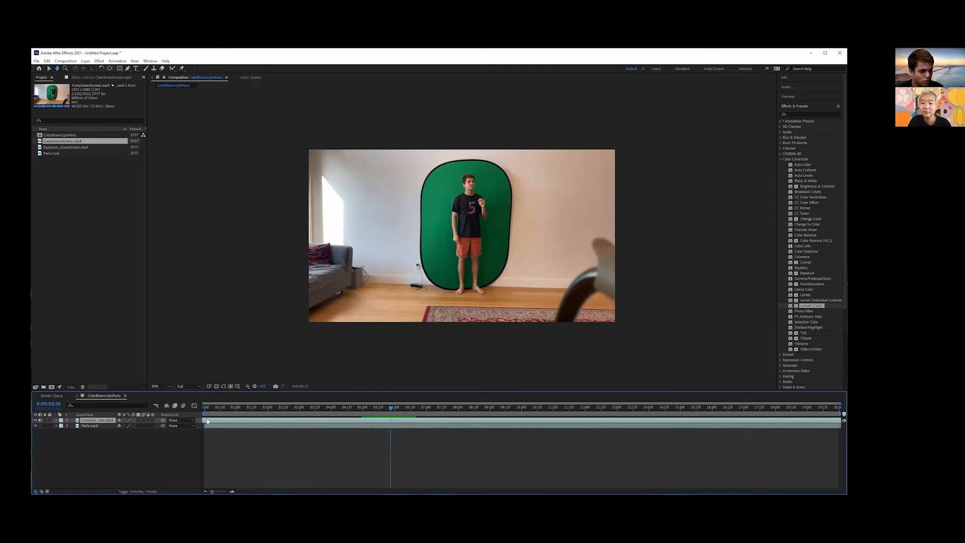
key("space")
key("space")
left_click(254, 408)
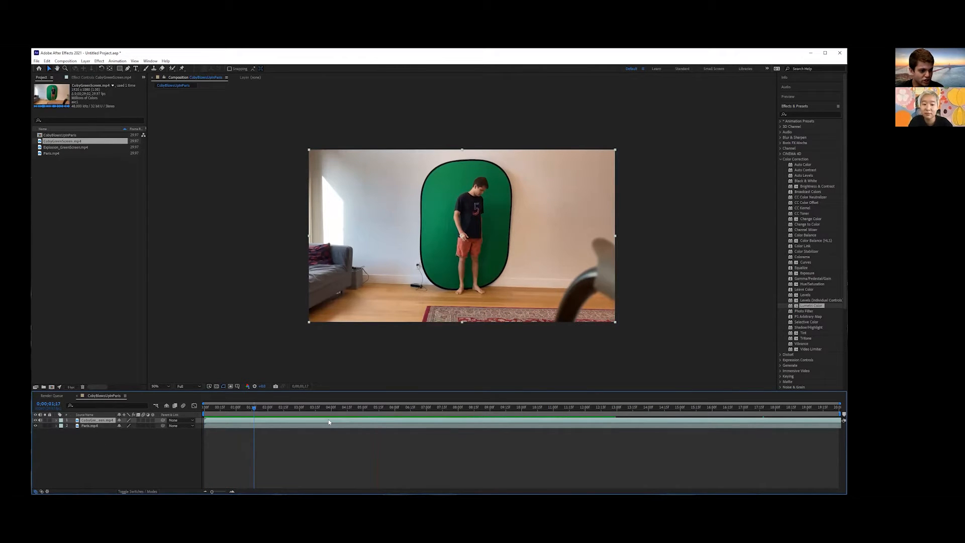
left_click_drag(254, 408, 206, 420)
key("space")
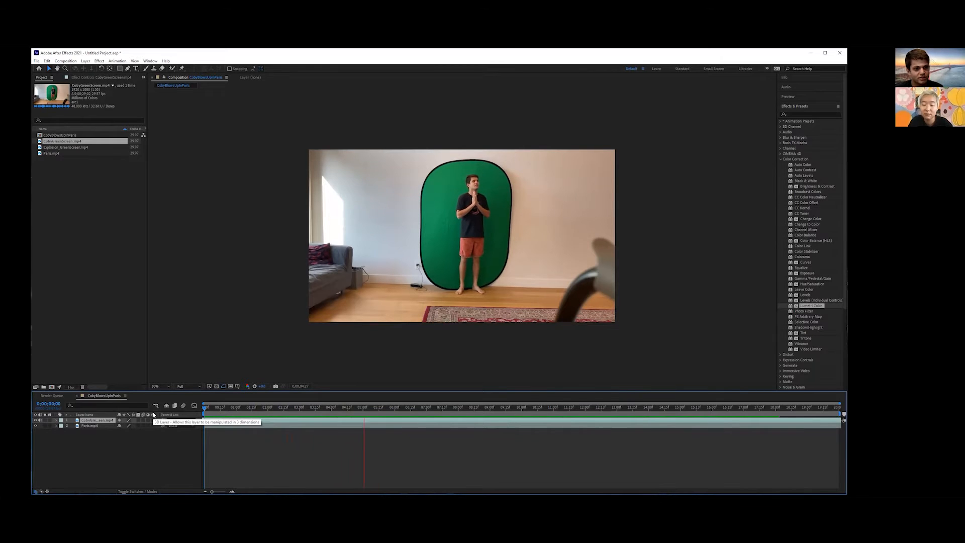
key("space")
left_click(417, 228)
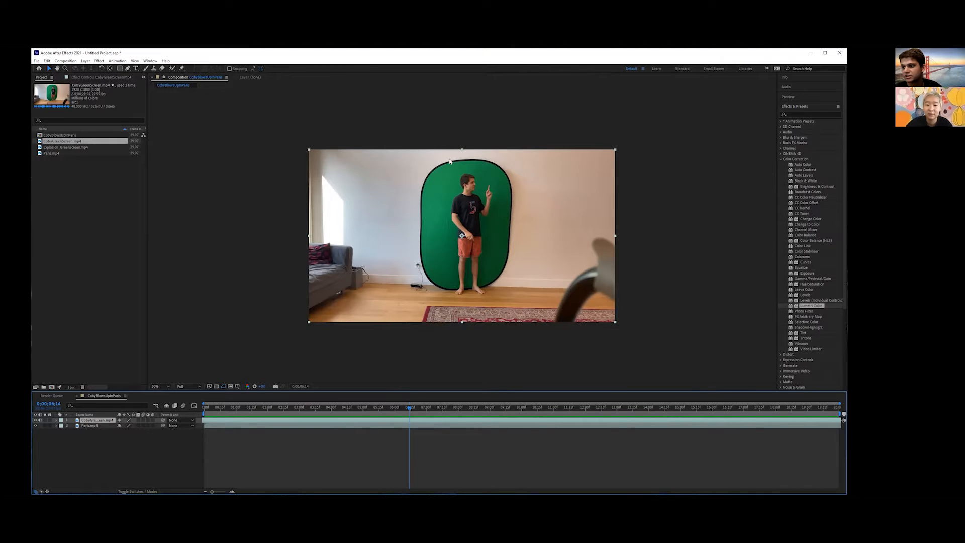
Mask the green-screen layer with a closed Pen outline just inside the backdrop and around the man's feet, and apply Keylight (1.2).
scroll(462, 186, "up", 2)
scroll(472, 202, "down", 2)
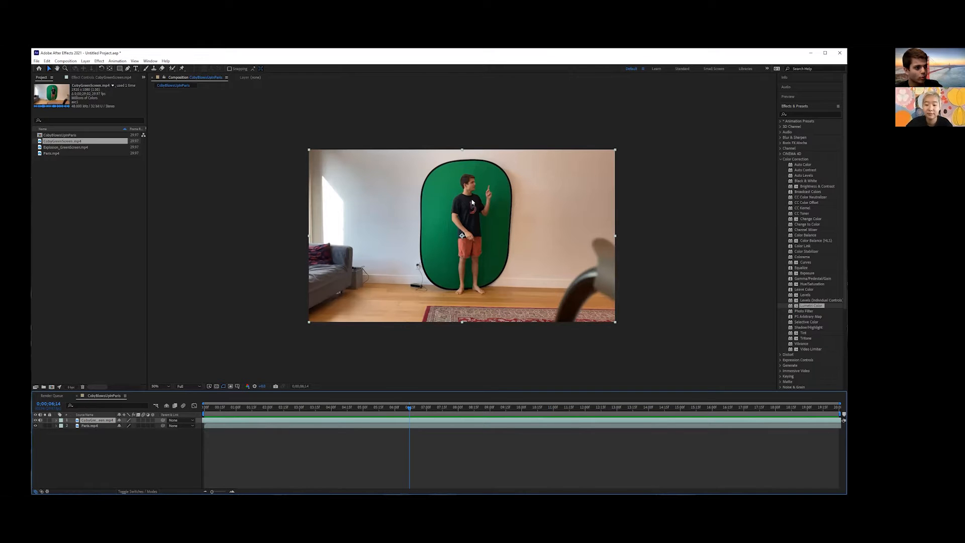
scroll(471, 202, "up", 3)
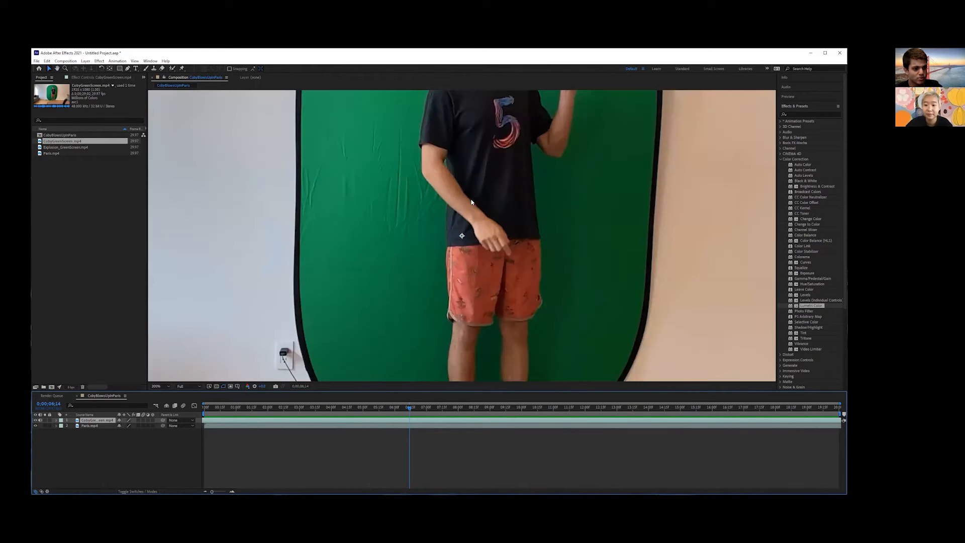
scroll(471, 202, "down", 3)
key("q")
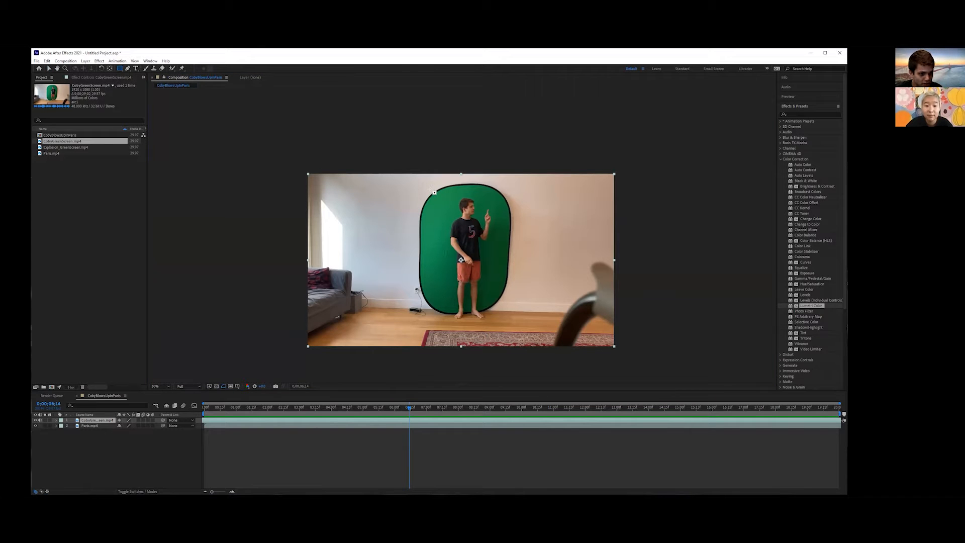
left_click_drag(434, 192, 496, 316)
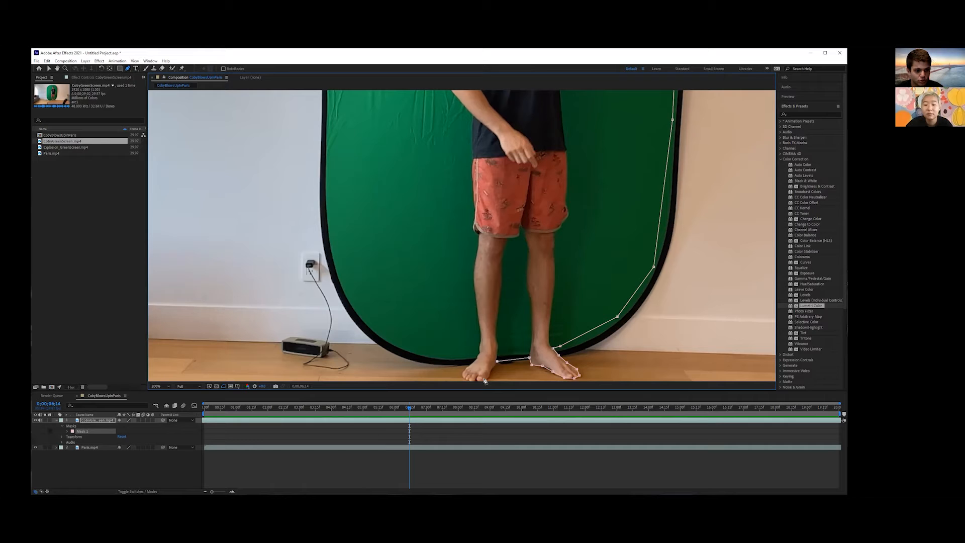
left_click_drag(452, 349, 460, 315)
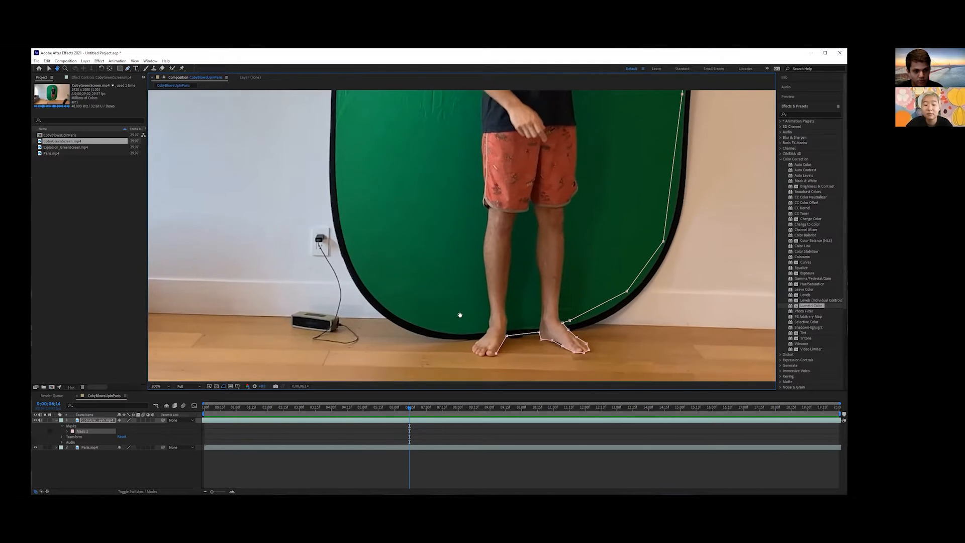
key("g")
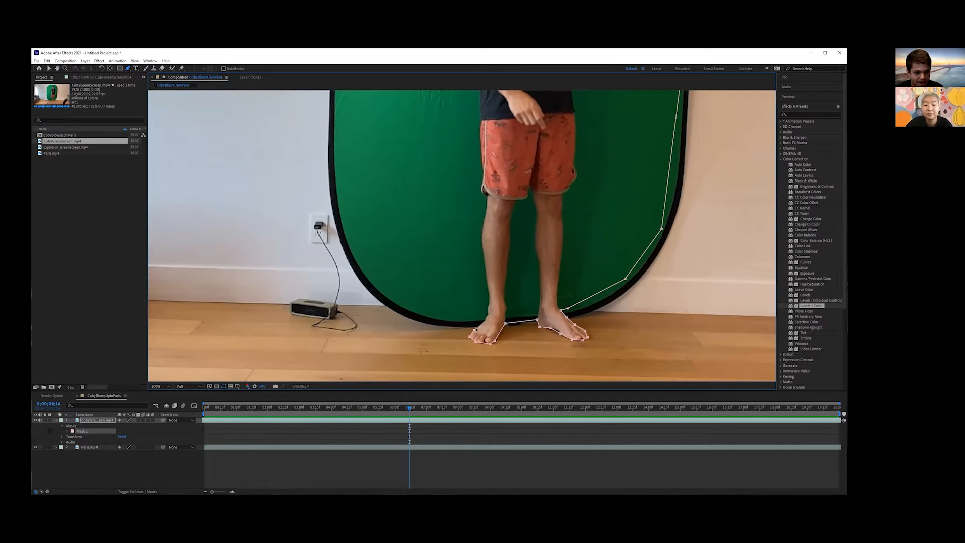
left_click(485, 316)
left_click(432, 314)
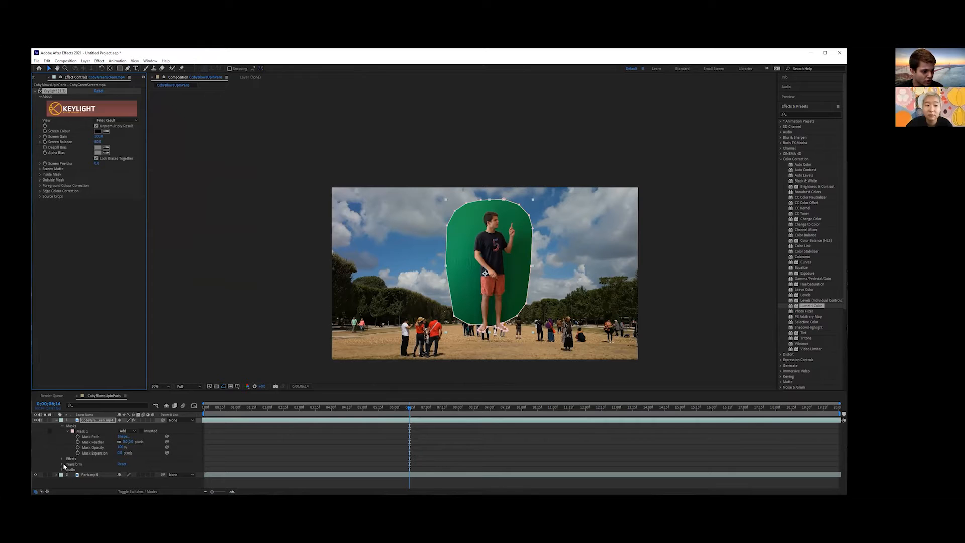
left_click(61, 458)
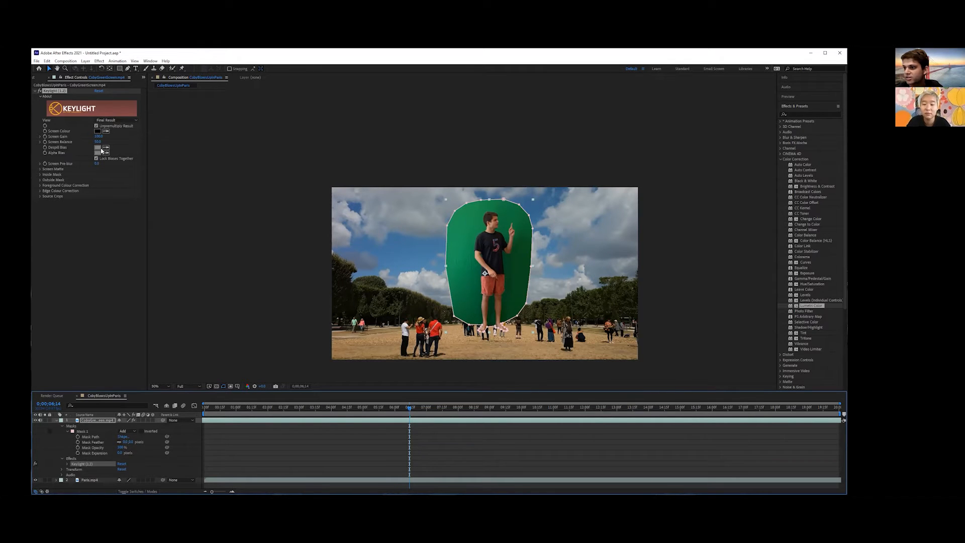
left_click(106, 132)
left_click(467, 231)
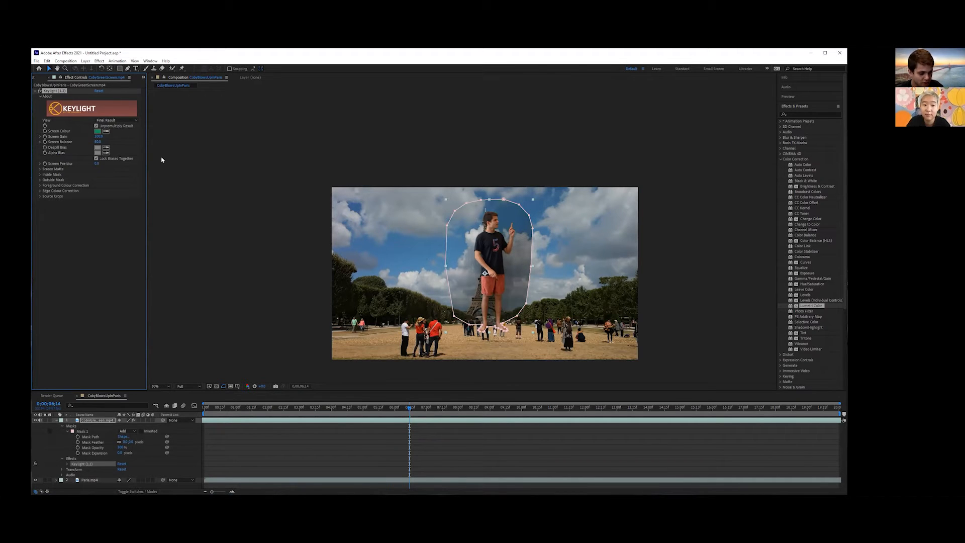
key("ctrl+z")
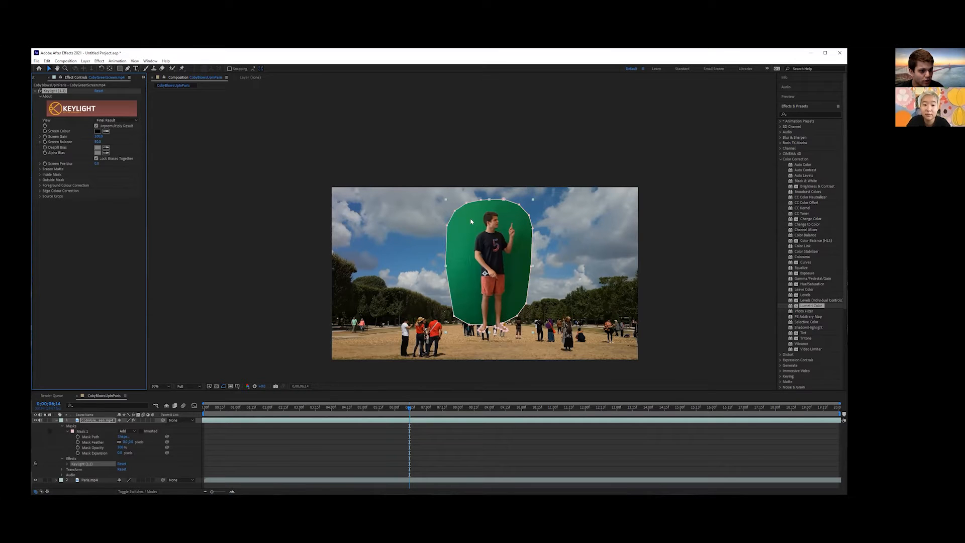
Sample Keylight's Screen Colour from the darker green beside the man's arm and preview the keyed footage.
left_click(105, 130)
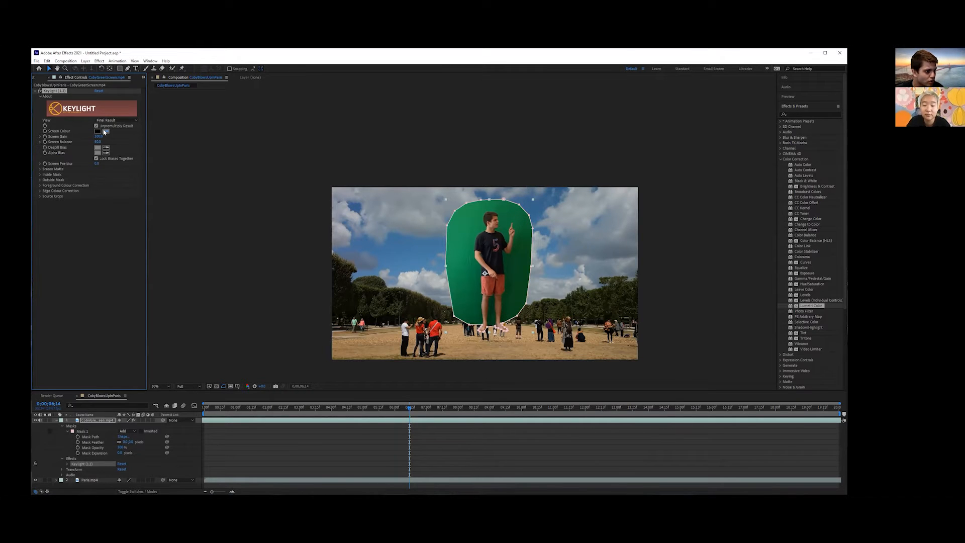
left_click(521, 253)
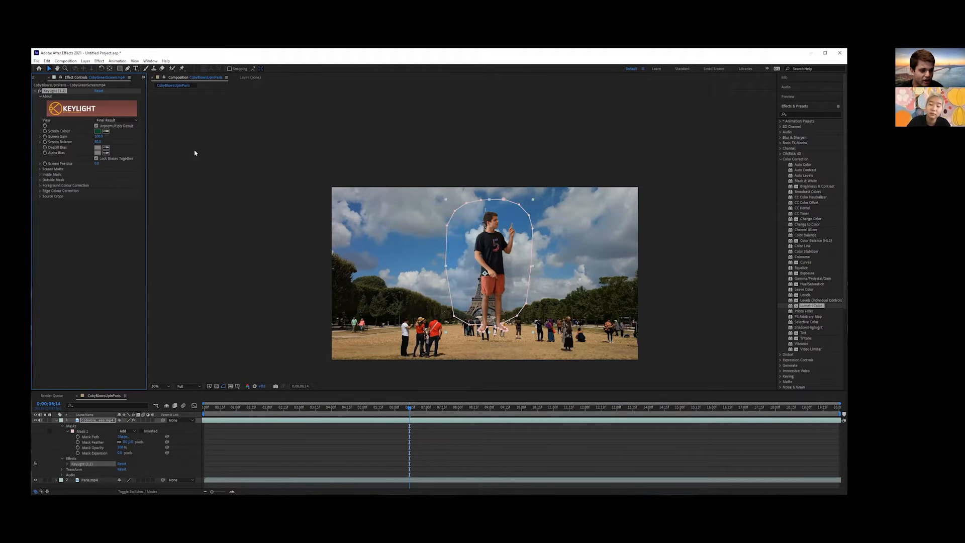
key("space")
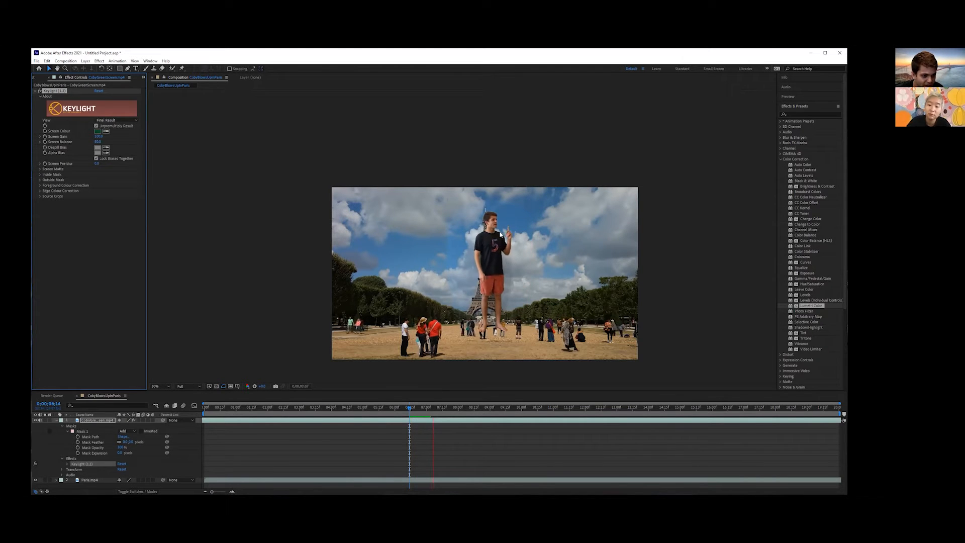
key("space")
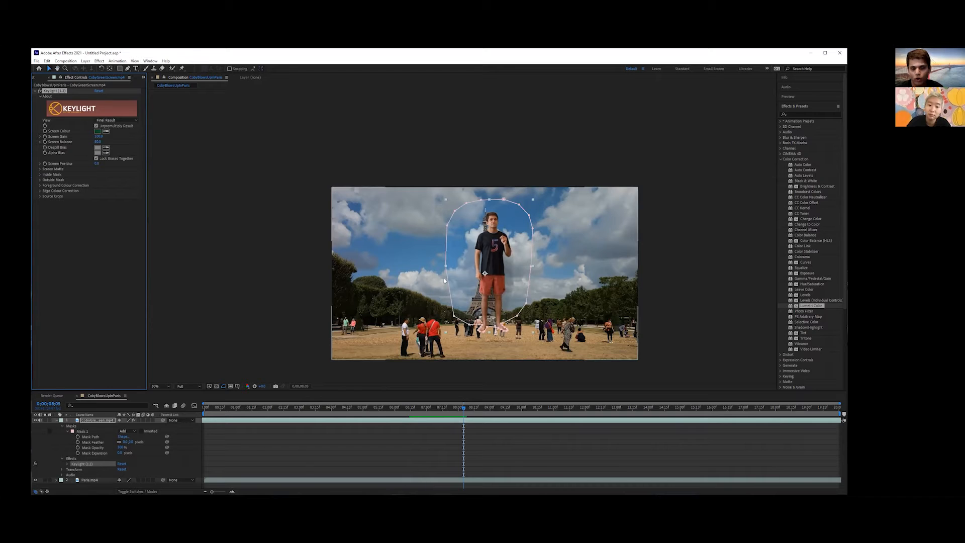
Raise Keylight's Screen Gain slightly to clean up the remaining green around the man.
left_click_drag(98, 136, 198, 145)
left_click_drag(98, 136, 261, 152)
key("space")
key("space")
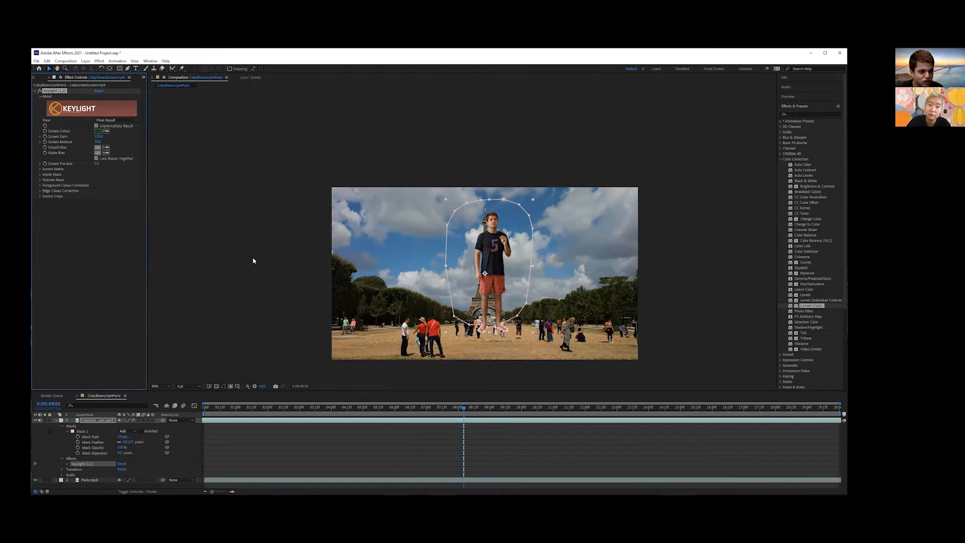
left_click(99, 136)
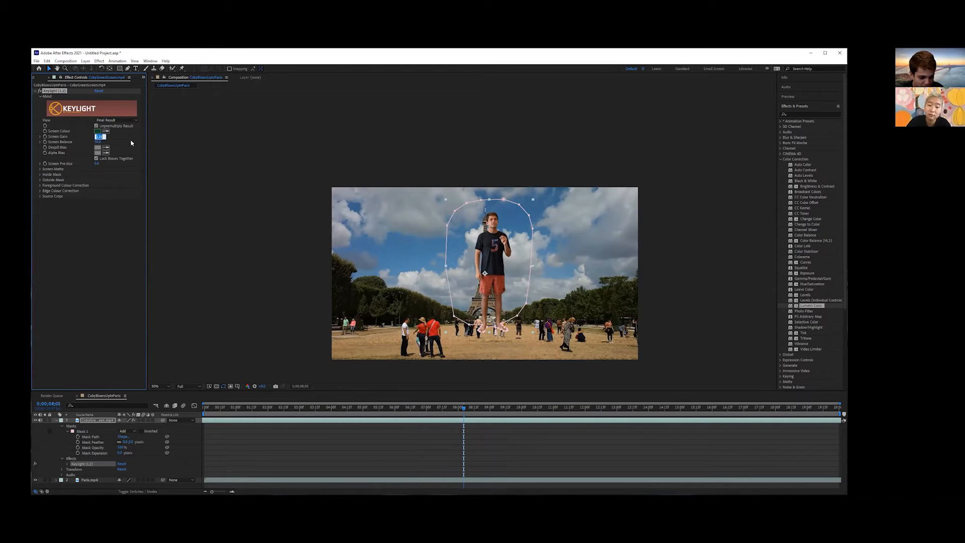
key("Return")
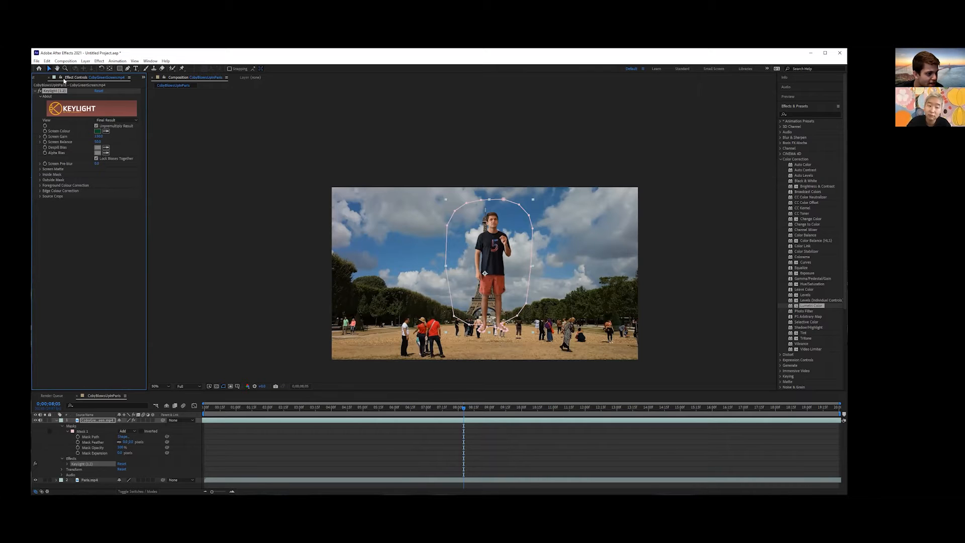
Move the keyed man beside the Eiffel Tower's left side and lower him until his feet fall below the frame.
left_click(244, 171)
left_click_drag(487, 259, 464, 283)
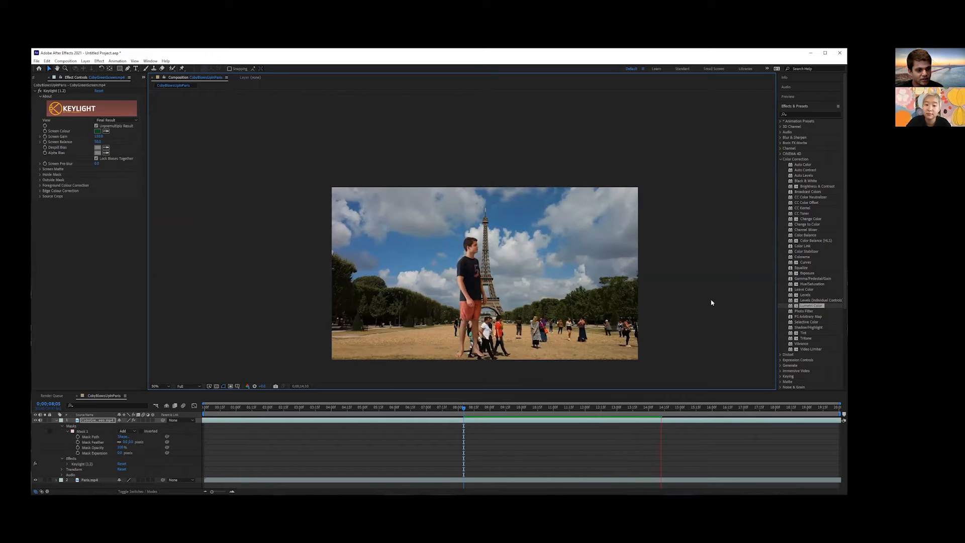
key("space")
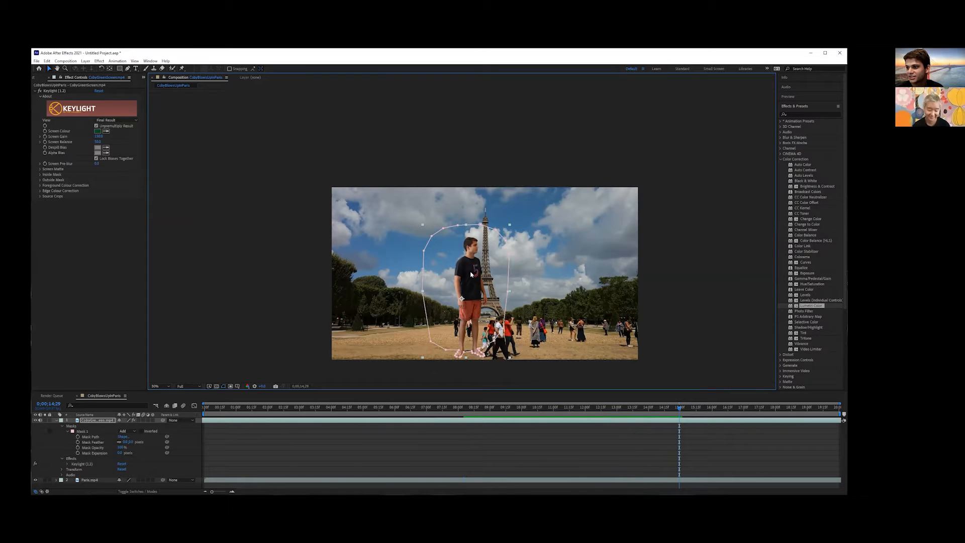
left_click_drag(472, 274, 433, 289)
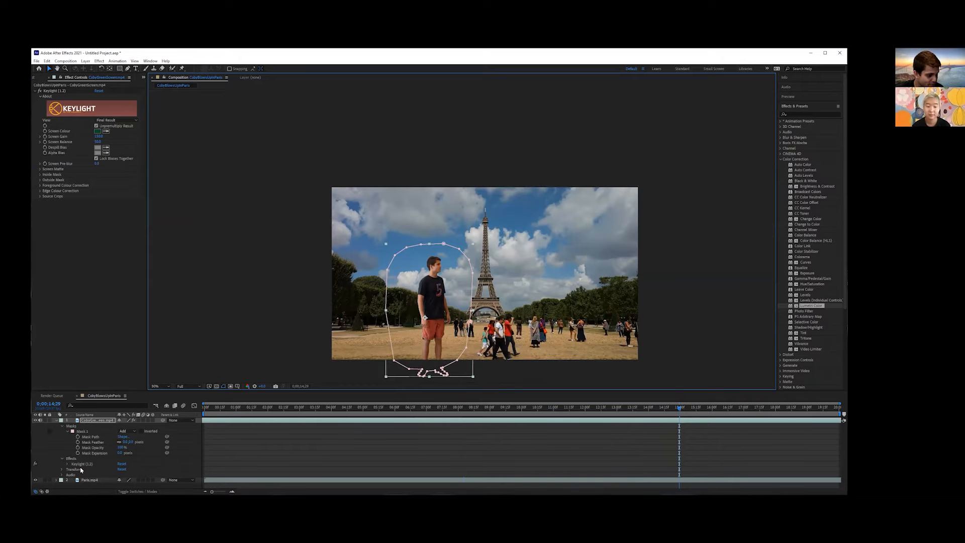
Reveal the green-screen layer's Transform properties and nudge the man slightly further left and down in the frame.
left_click(62, 468)
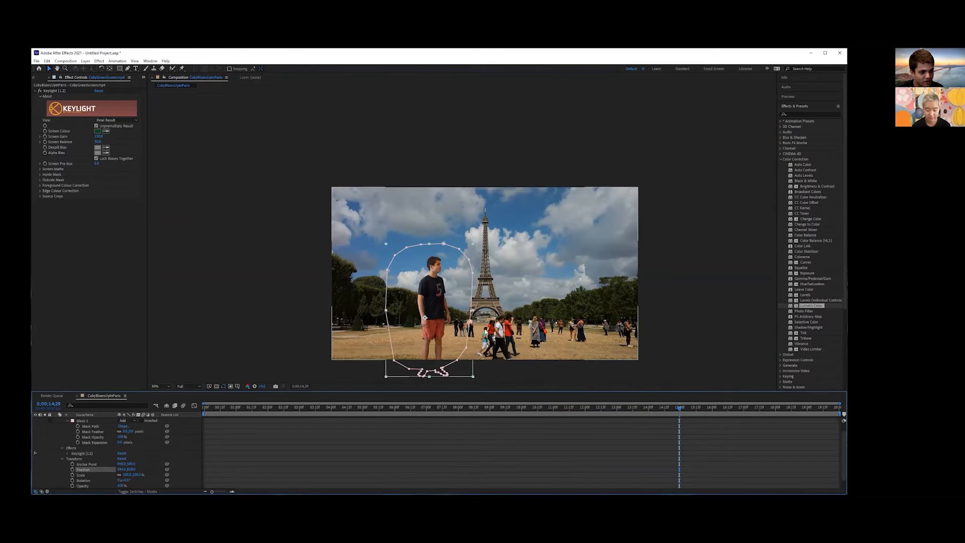
left_click_drag(476, 305, 468, 259)
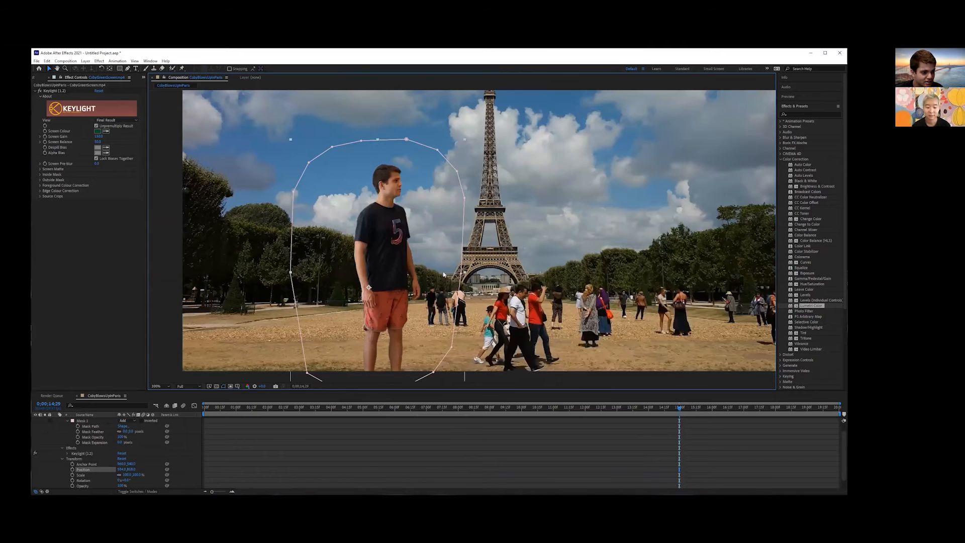
left_click_drag(381, 228, 371, 251)
key("comma")
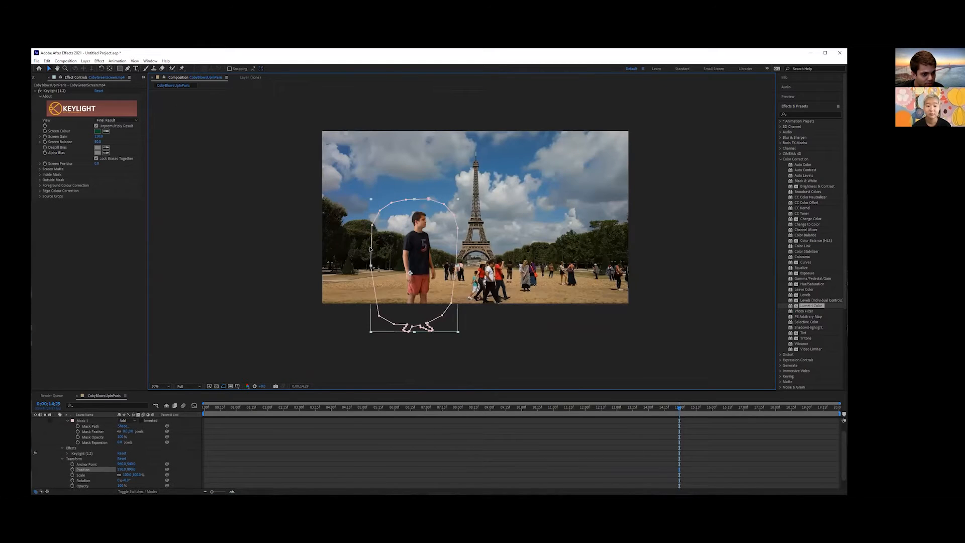
Play the composite from the beginning of the timeline to check the man's placement against the Paris background.
key("space")
left_click(215, 408)
key("space")
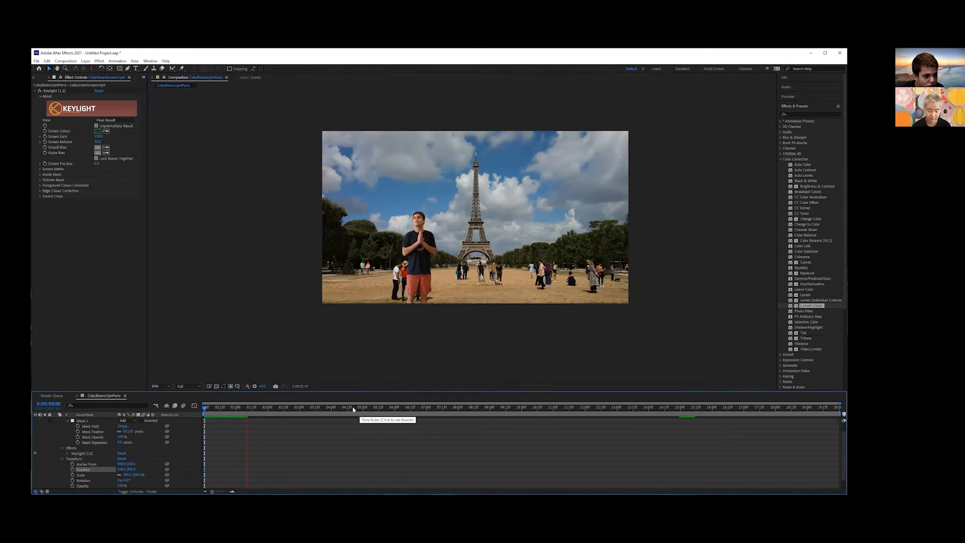
Move the keyed man slightly up in the frame and scale his layer down to about 86%.
left_click(417, 249)
left_click_drag(417, 249, 417, 247)
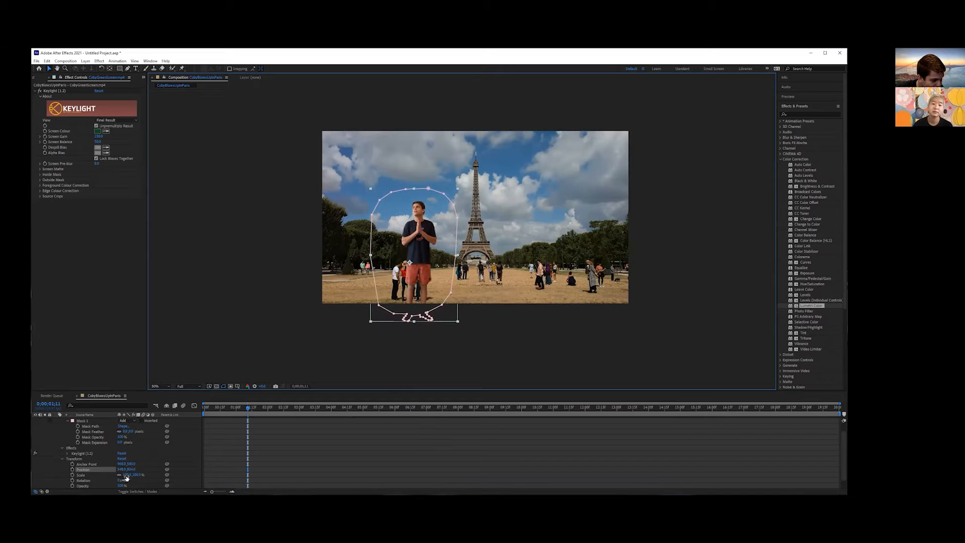
left_click_drag(127, 474, 124, 475)
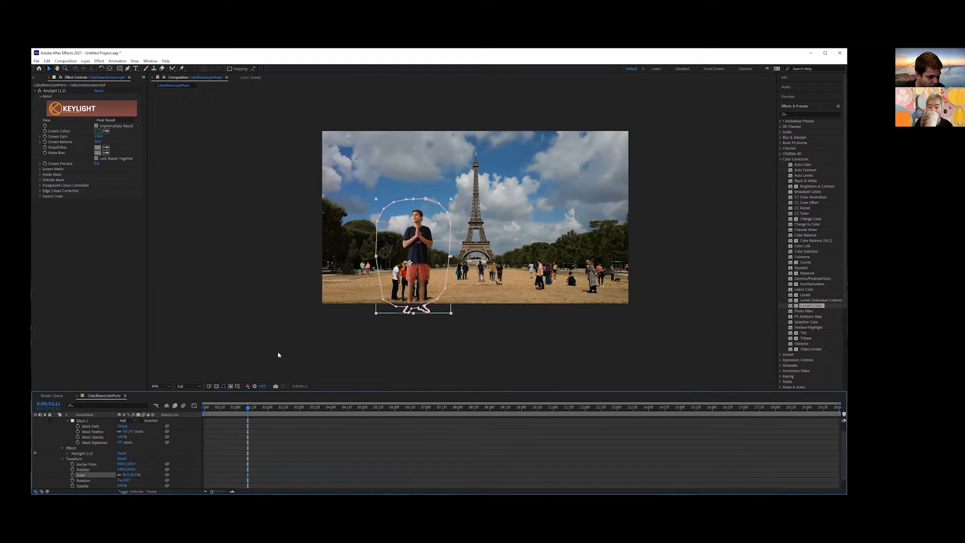
Enlarge the timeline area until both the green-screen and Paris layers are in view, and select the green-screen layer.
left_click_drag(336, 390, 342, 306)
left_click(91, 337)
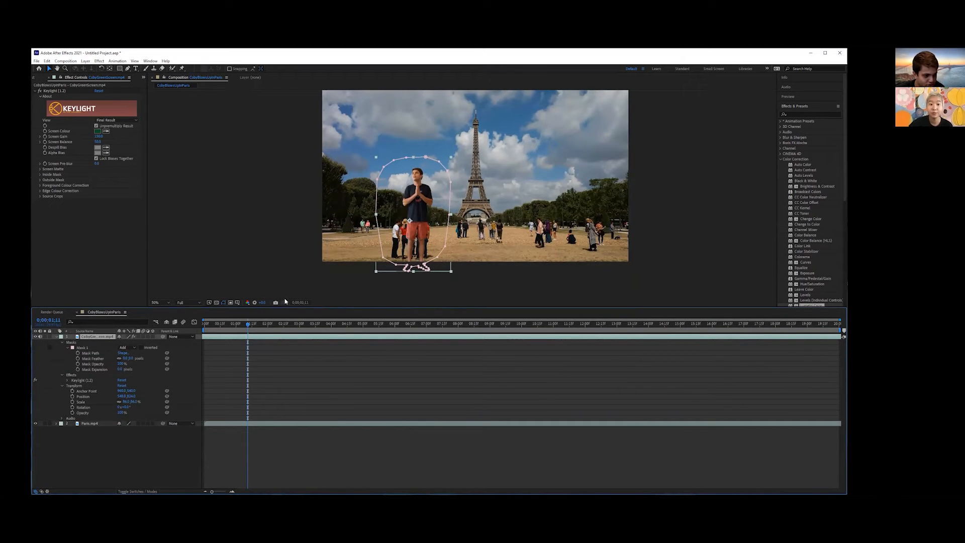
mouse_move(379, 306)
left_mouse_down()
mouse_move(383, 354)
mouse_move(385, 318)
left_mouse_up()
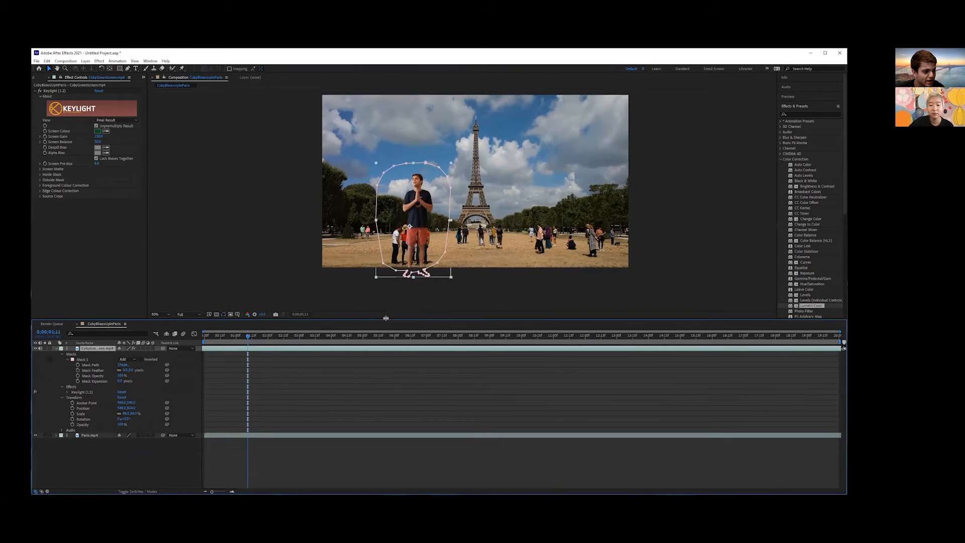
Toggle the visibility of the Paris layer and of the green-screen layer off and on to check each one's contribution.
left_click(36, 436)
left_click(35, 436)
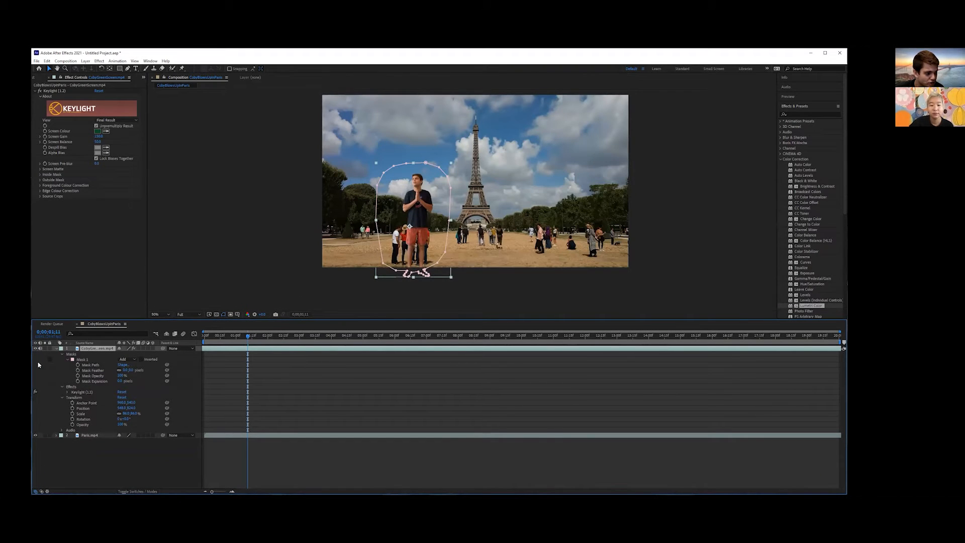
left_click(36, 346)
left_click(35, 348)
left_click(35, 349)
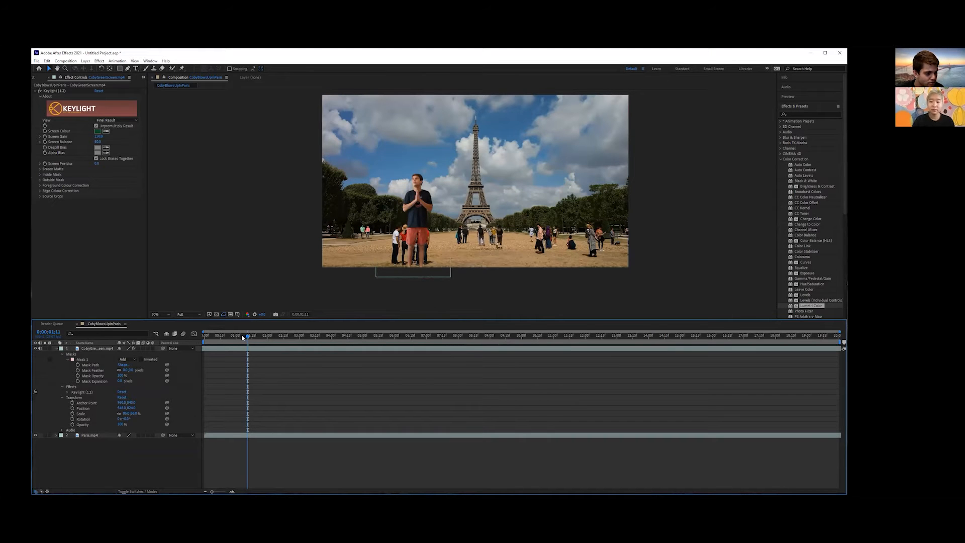